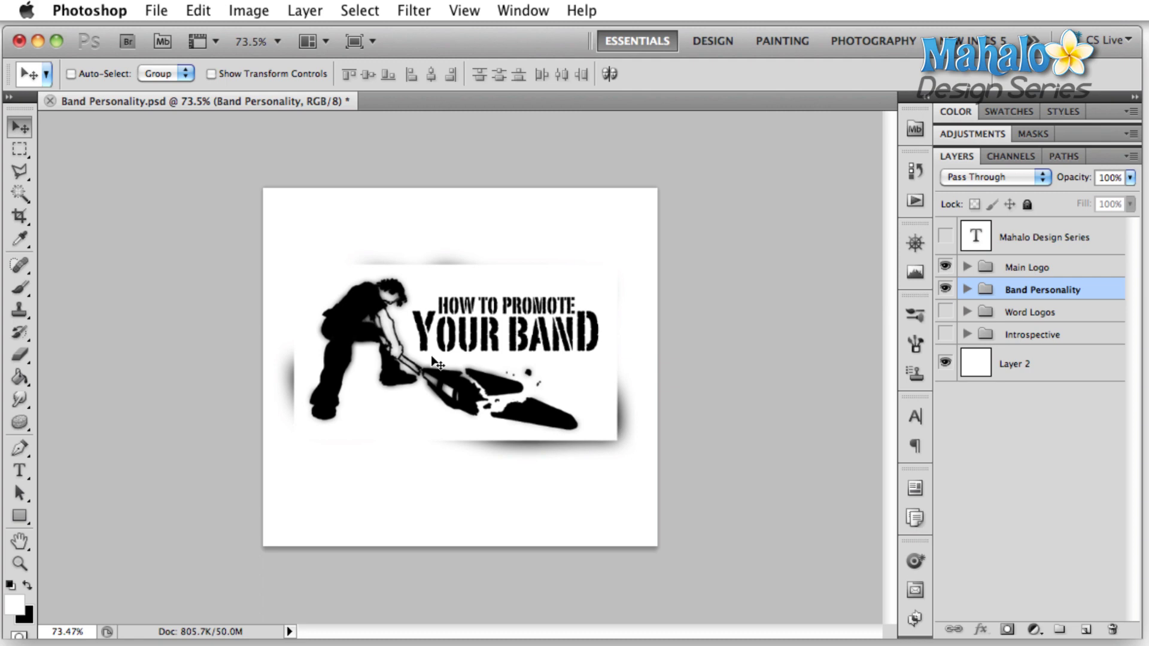
# Step: Inside the Band Personality group, hide the Main Logo stencil artwork and make the Humorous group visible
pyautogui.keyDown('ctrl'); pyautogui.click(538, 376); pyautogui.keyUp('ctrl')
pyautogui.press('b')
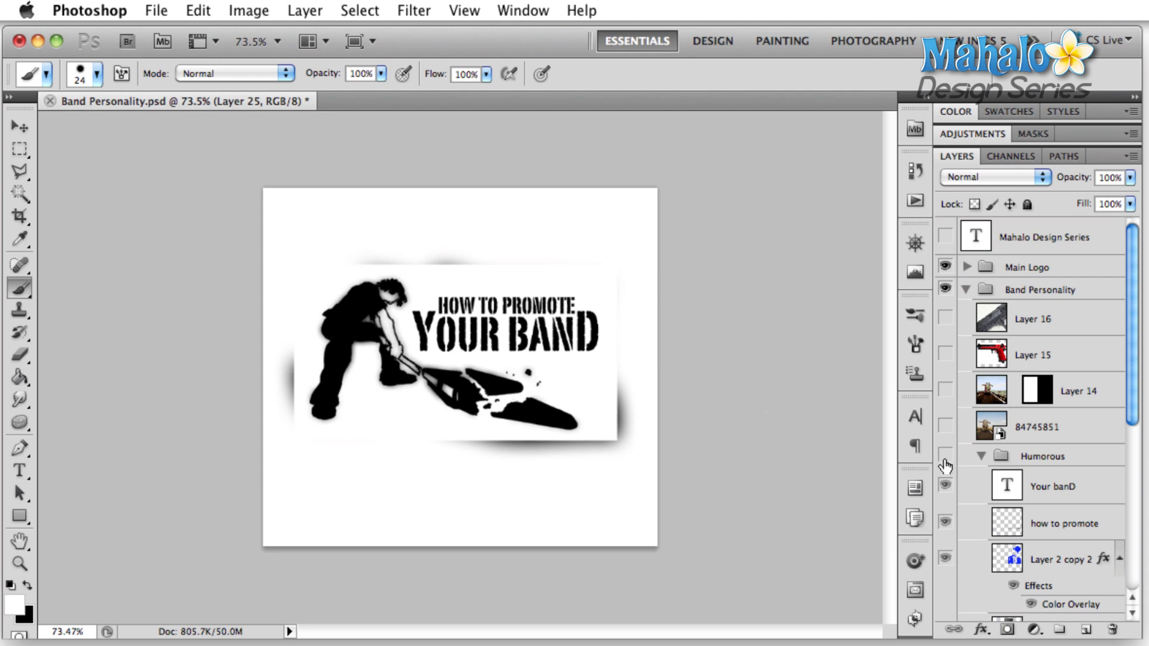
pyautogui.click(946, 265)
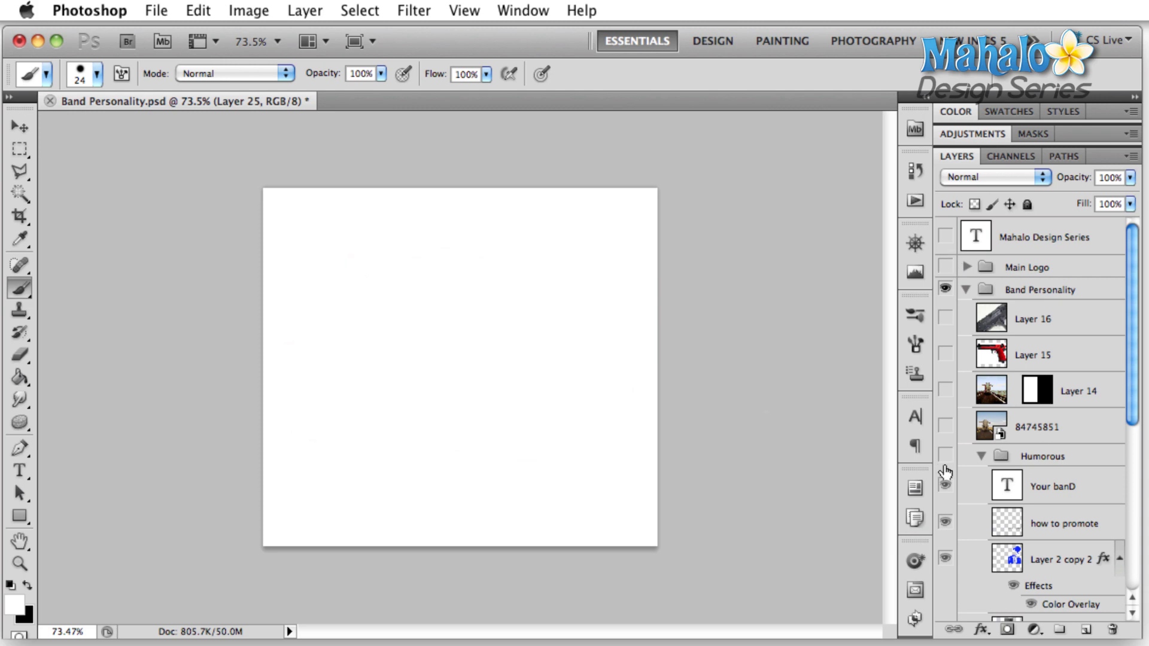
pyautogui.click(945, 457)
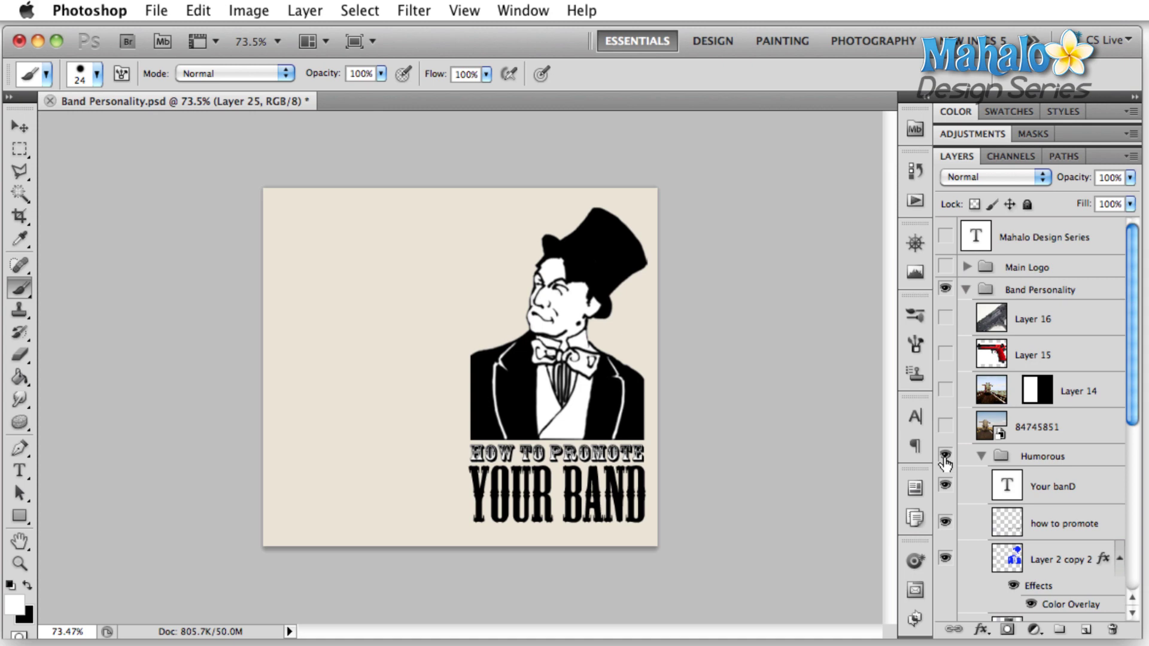
# Step: Hide the Humorous group and make the Gangsta group visible, showing the gunman on blue
pyautogui.click(945, 457)
pyautogui.scroll(-4, 975, 330)
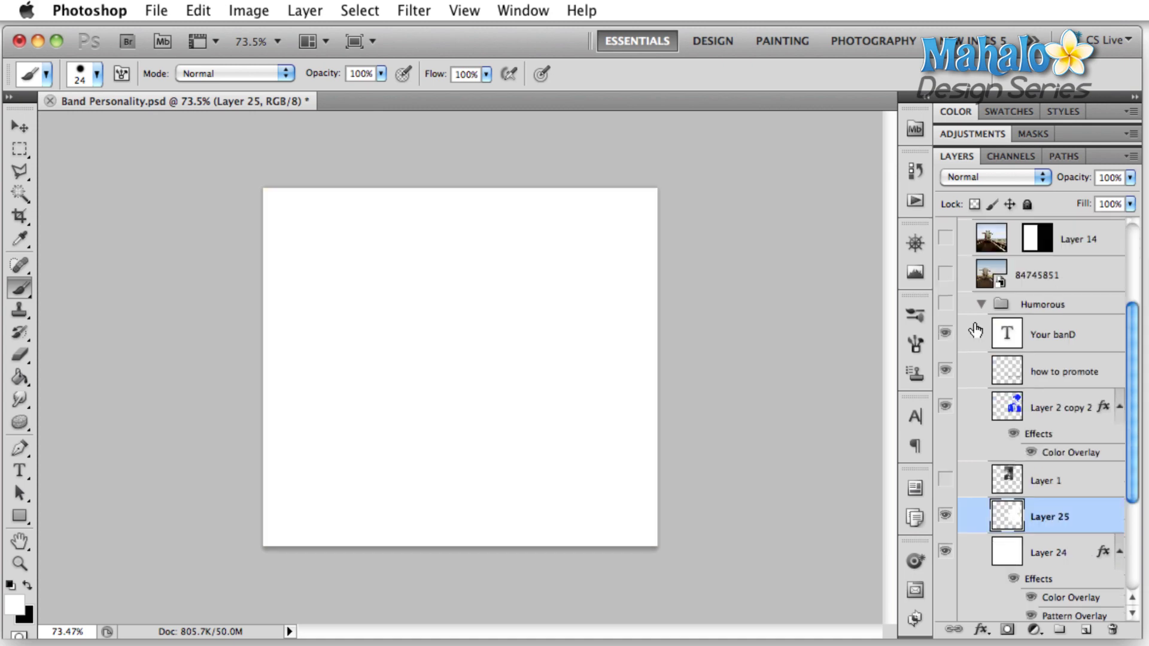
pyautogui.scroll(-5, 976, 330)
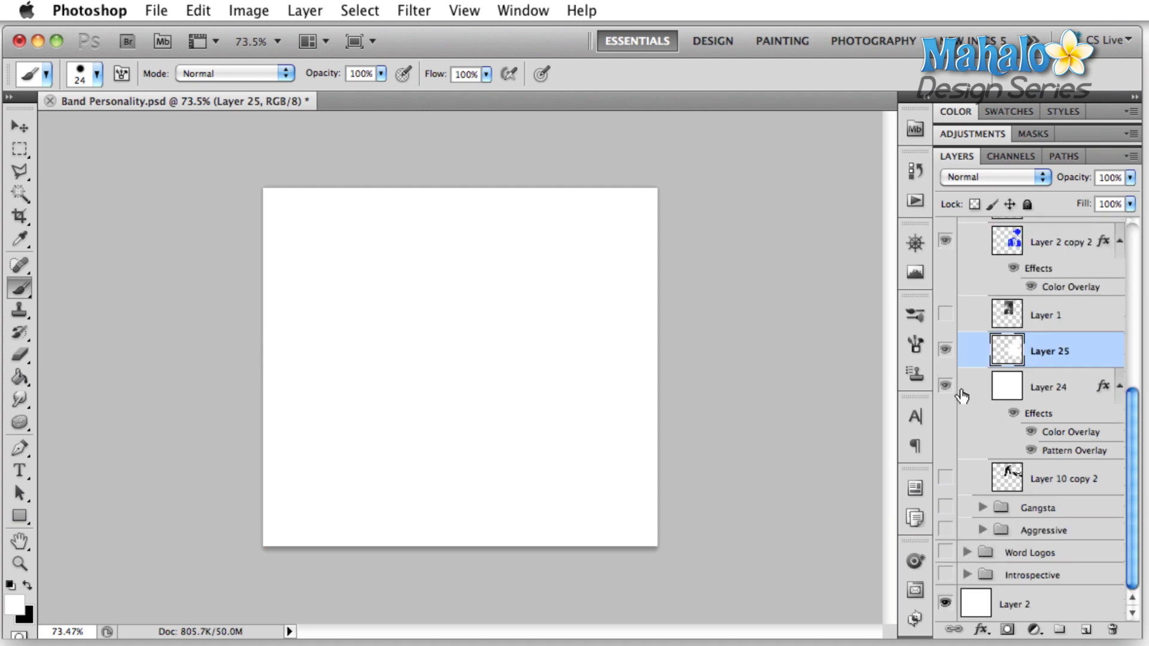
pyautogui.click(945, 507)
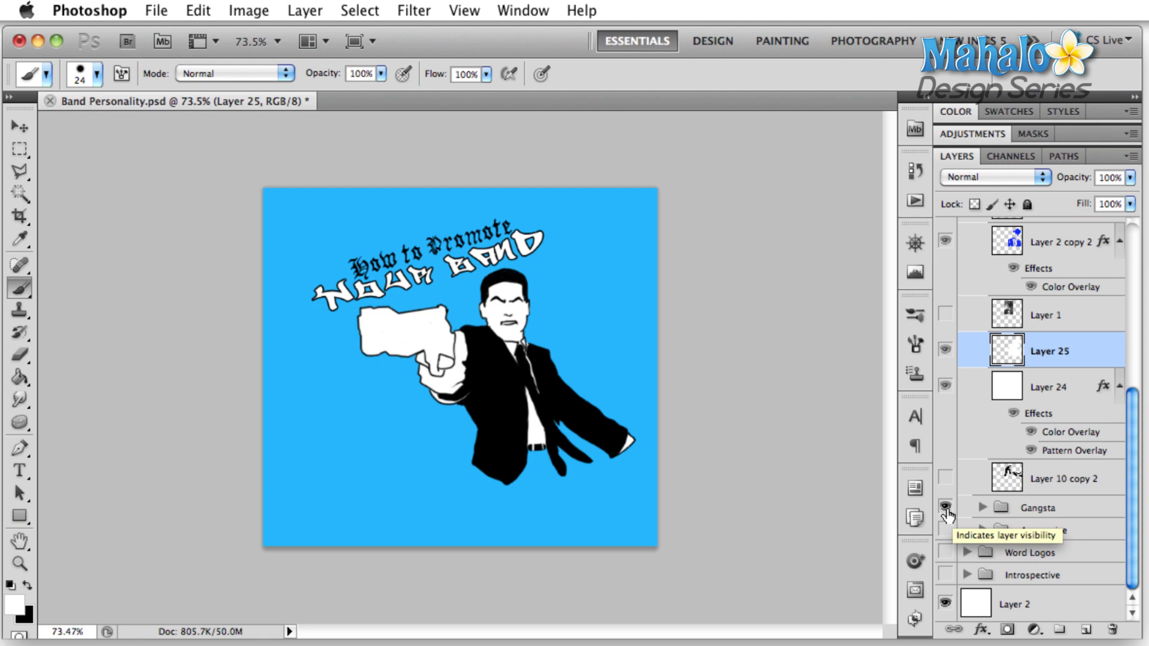
# Step: Hide the Gangsta group and make the Aggressive group's blackletter logo visible
pyautogui.click(945, 509)
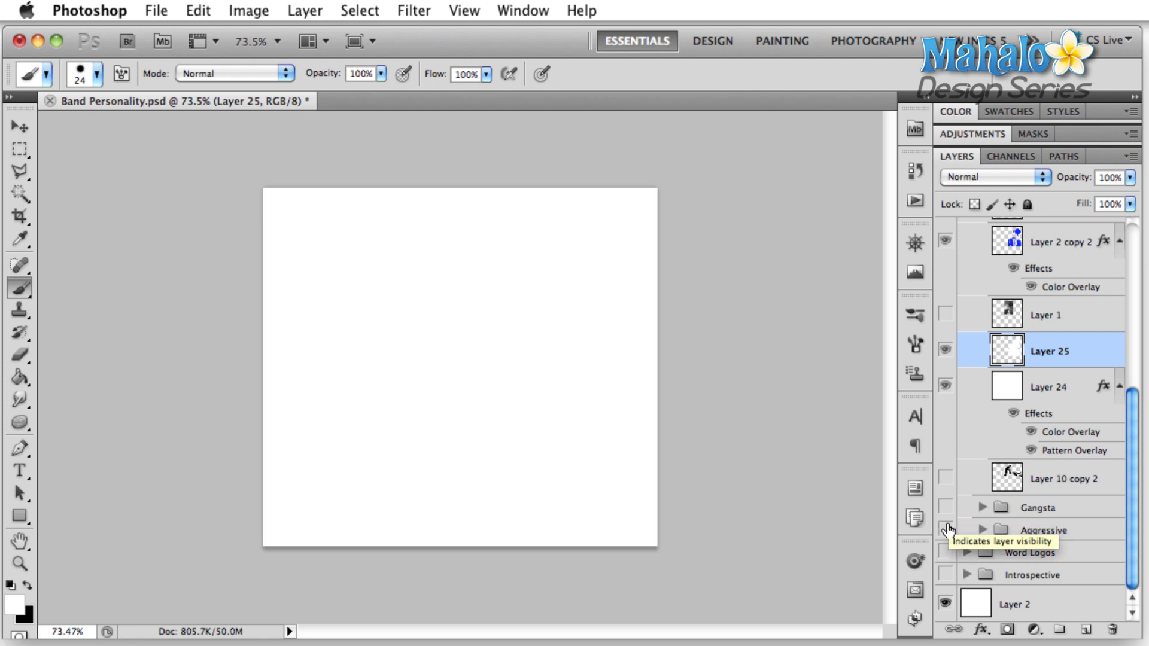
pyautogui.click(945, 531)
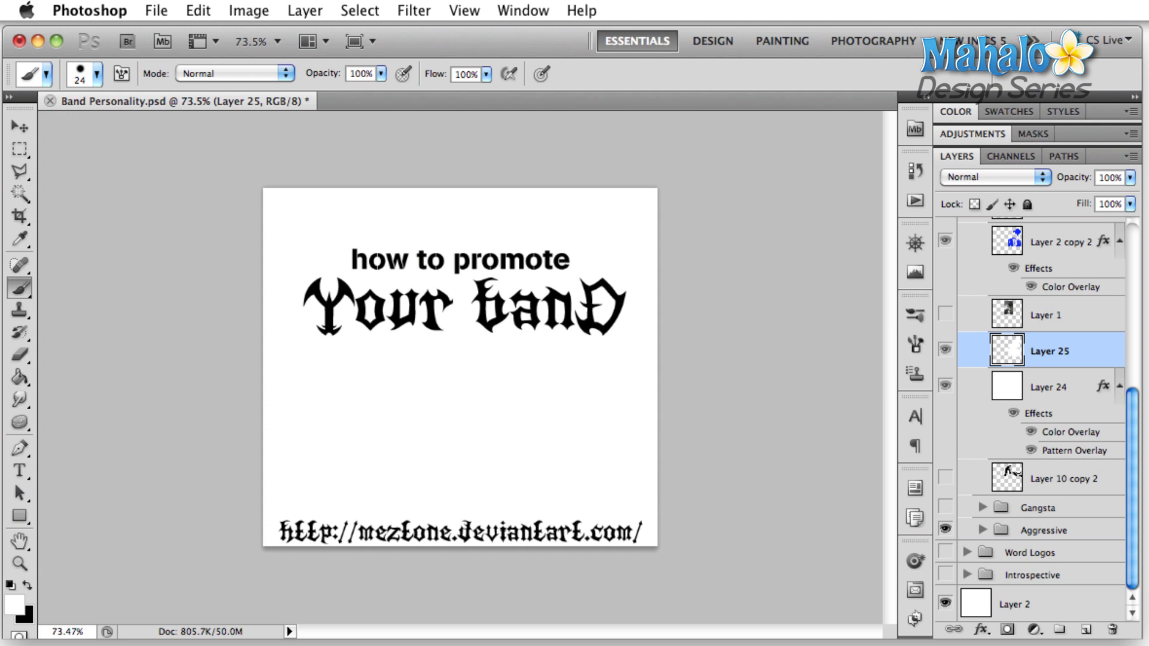
# Step: In the browser, load the logo artist's deviantART page, correcting the typo in the address
pyautogui.press('super+Tab')
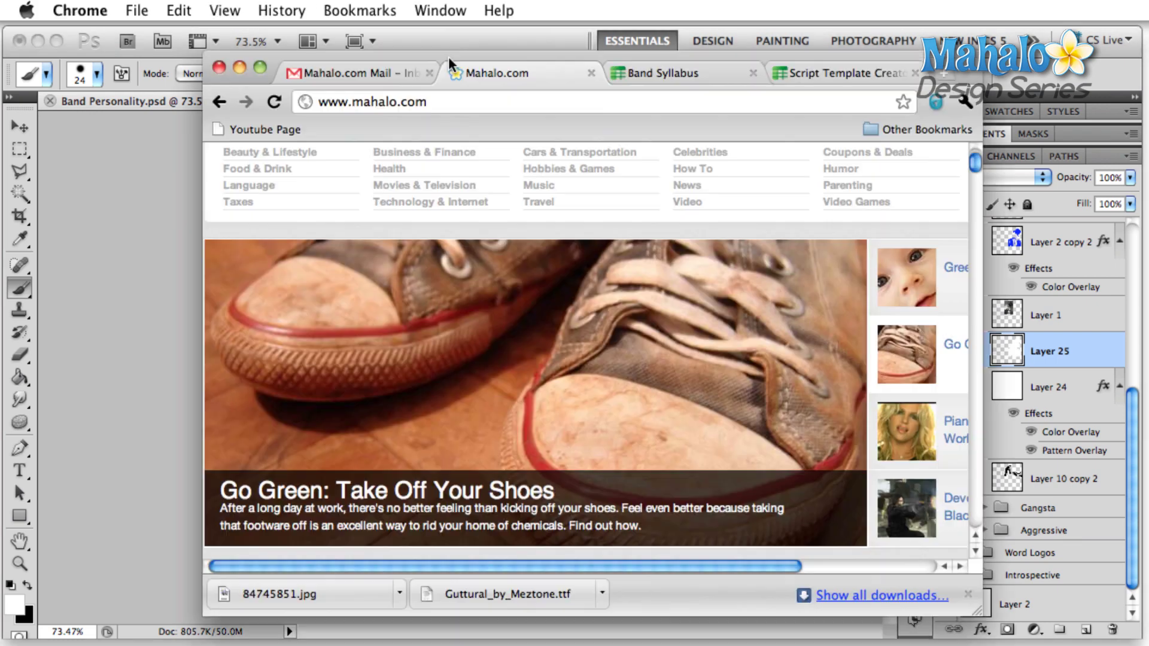
pyautogui.click(441, 103)
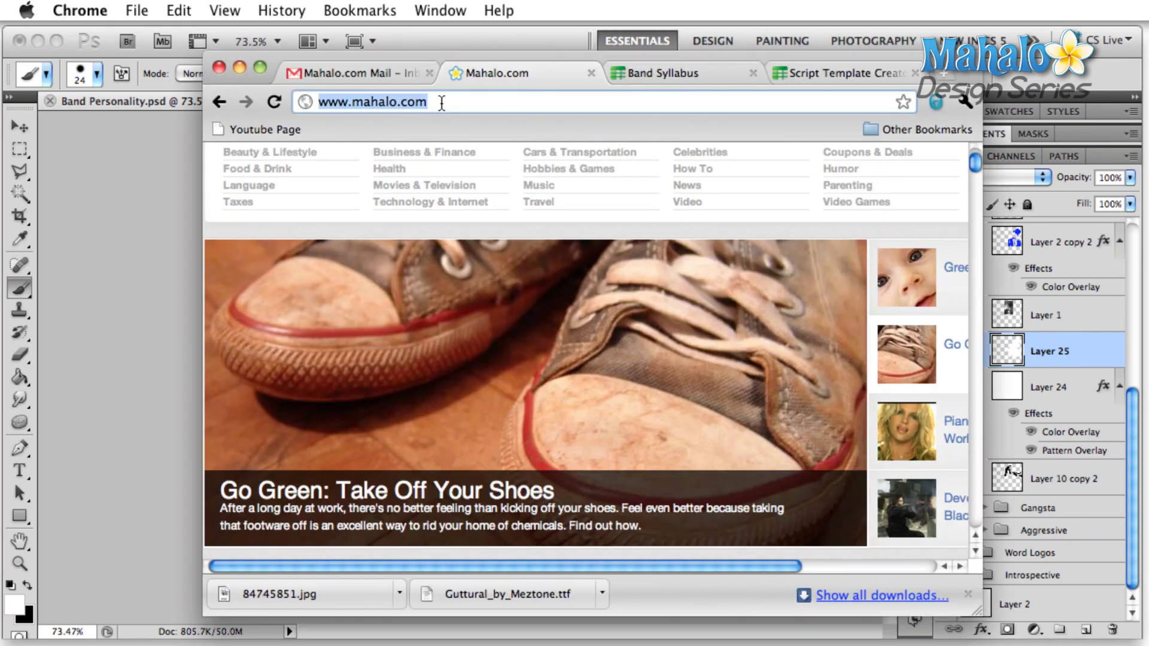
pyautogui.write('mex')
pyautogui.press('BackSpace')
pyautogui.write('ztone')
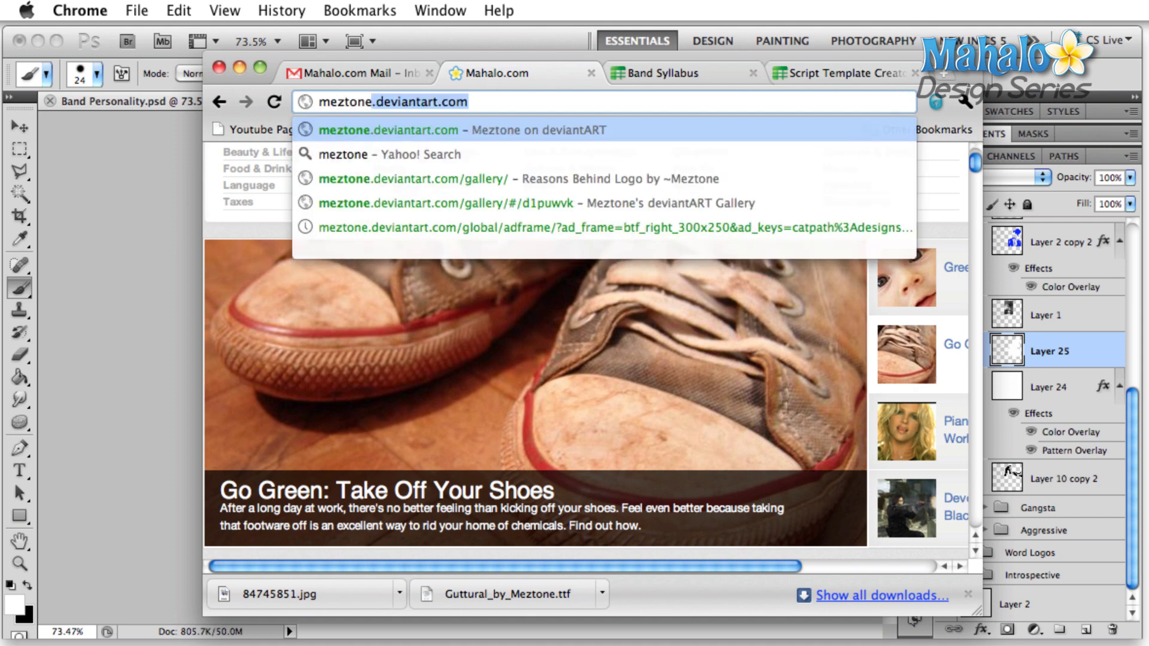
pyautogui.write('.')
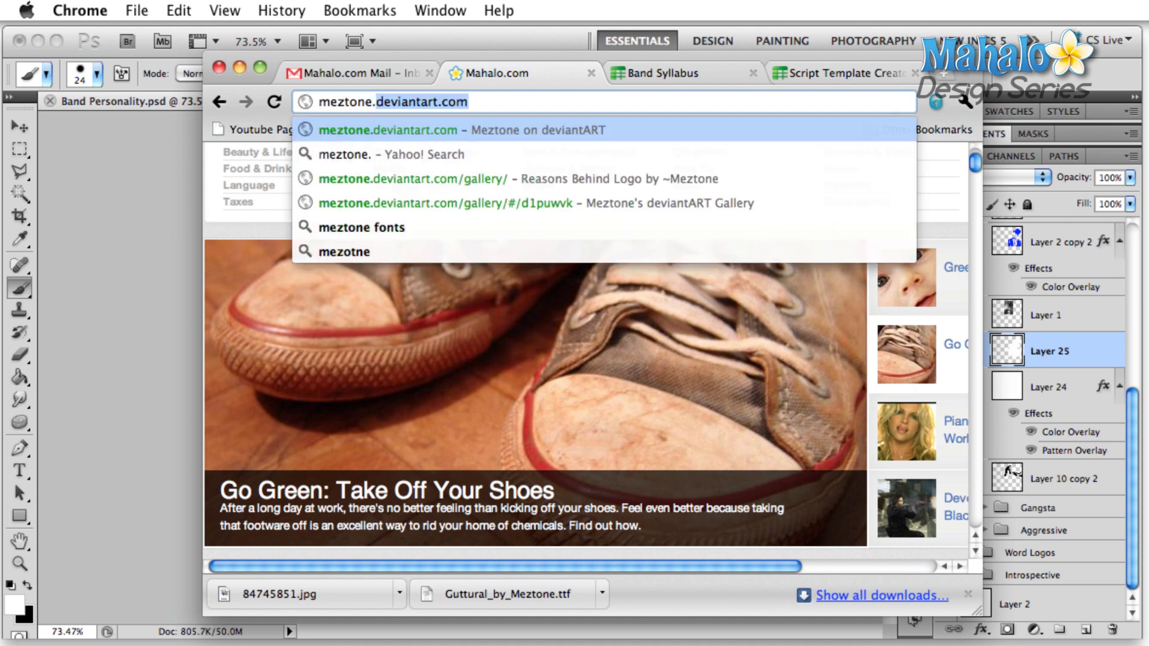
pyautogui.press('Return')
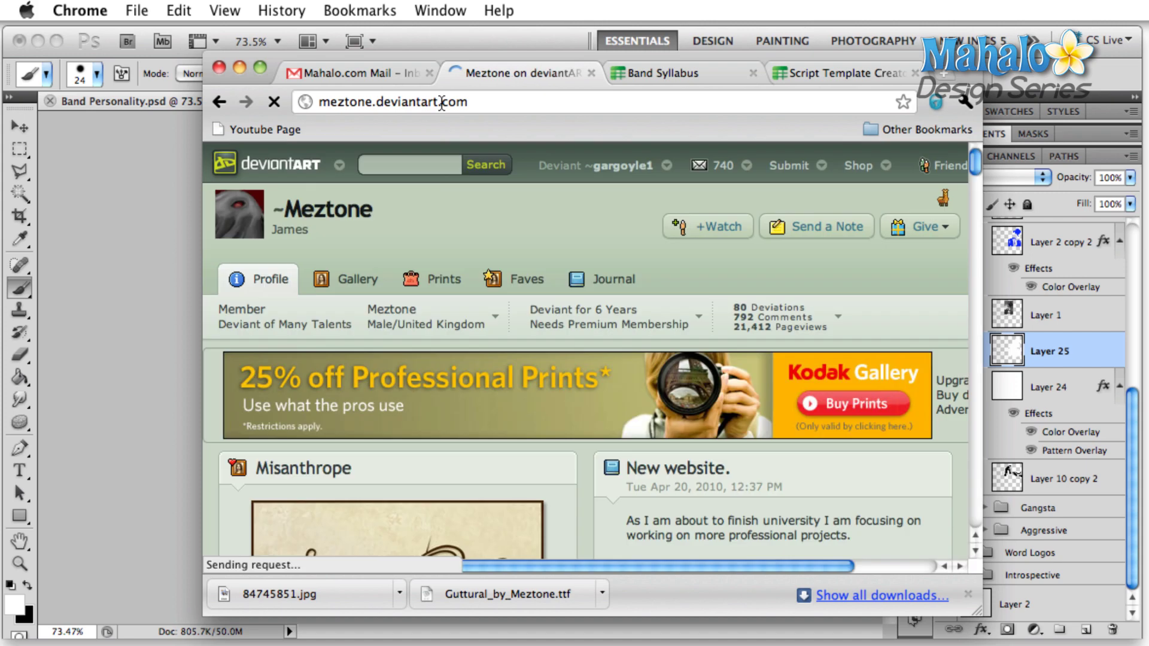
# Step: Scroll down the artist's profile page and open their gallery
pyautogui.scroll(-10, 465, 402)
pyautogui.scroll(3, 466, 401)
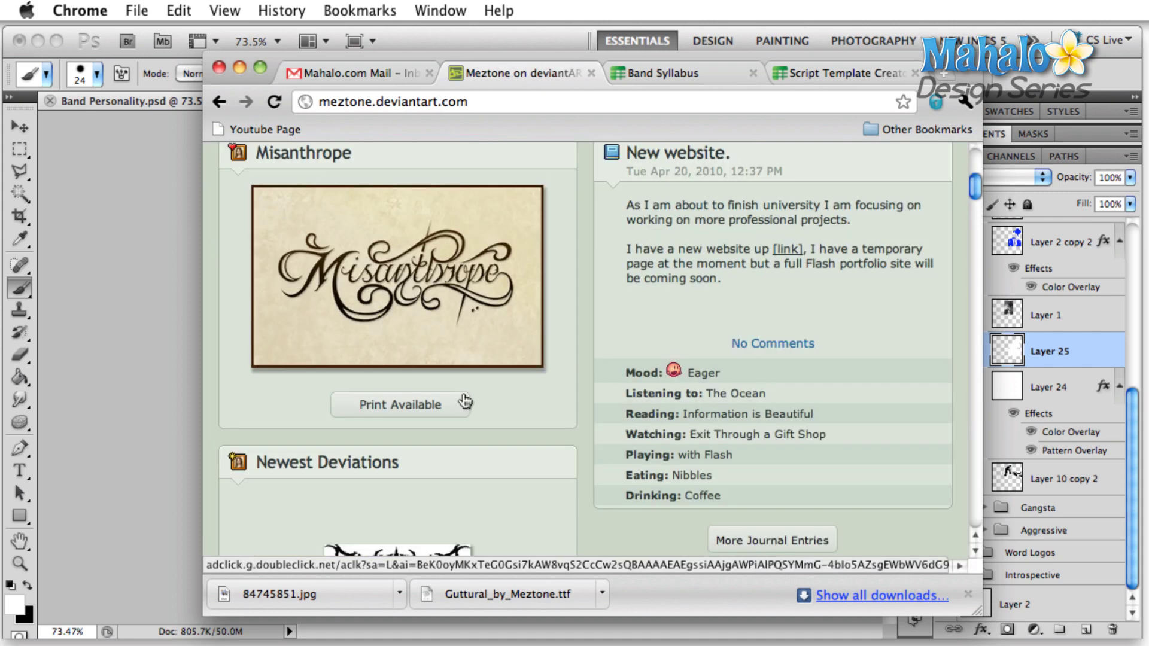
pyautogui.scroll(-3, 465, 402)
pyautogui.scroll(-3, 458, 381)
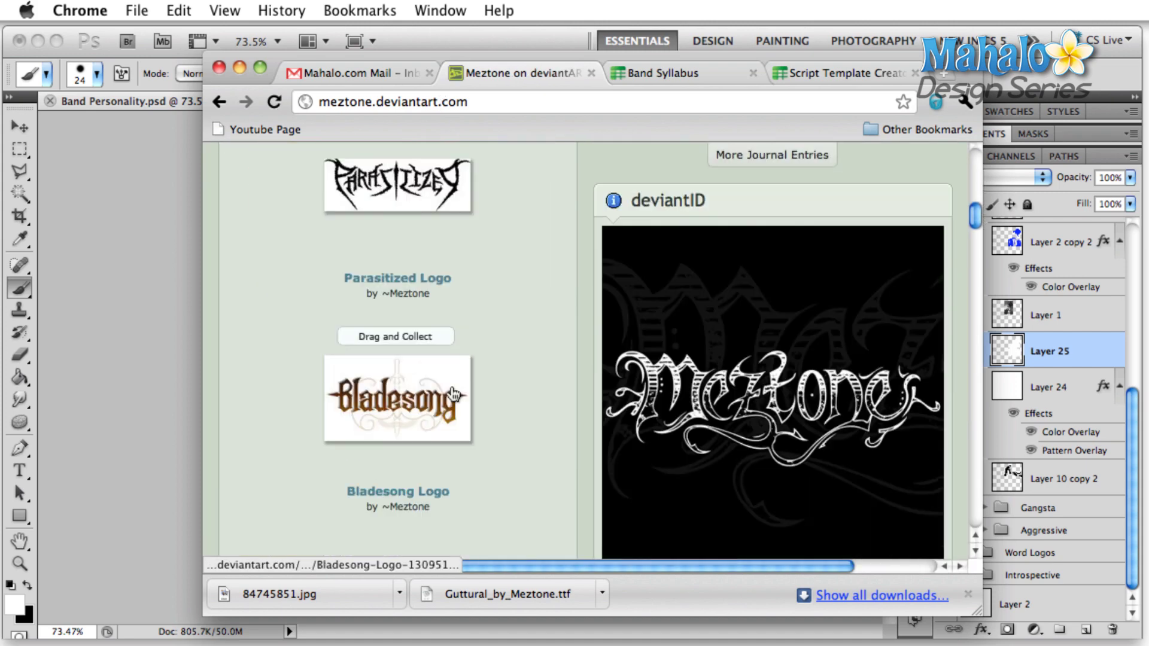
pyautogui.scroll(-3, 453, 394)
pyautogui.scroll(-3, 446, 460)
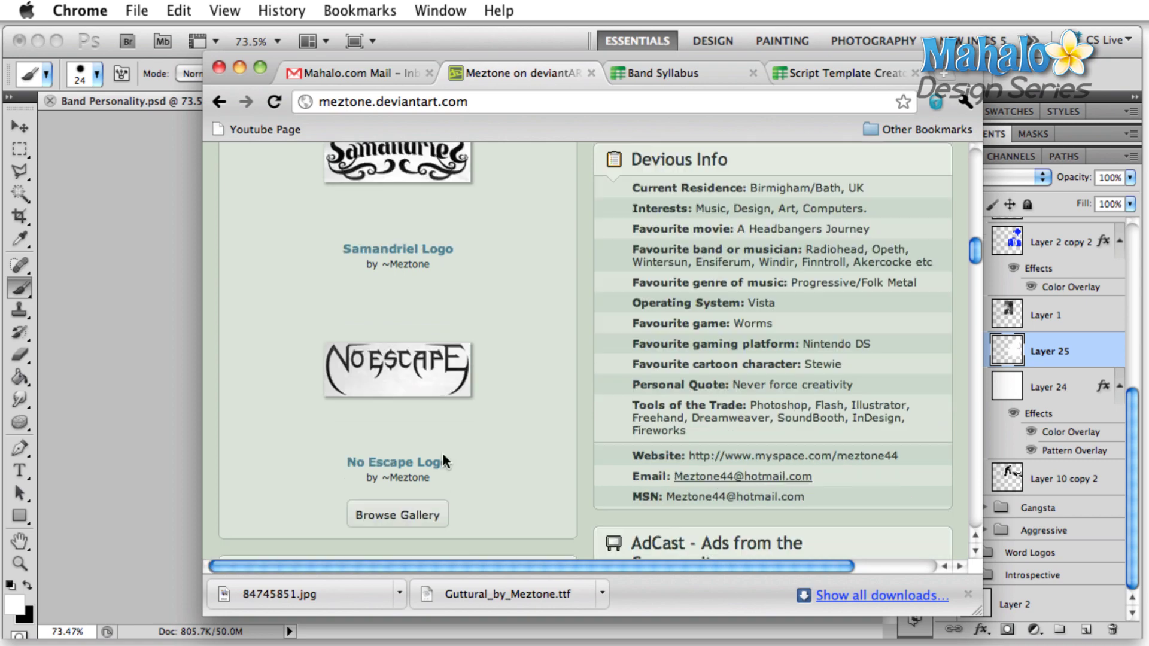
pyautogui.scroll(-1, 443, 452)
pyautogui.click(445, 426)
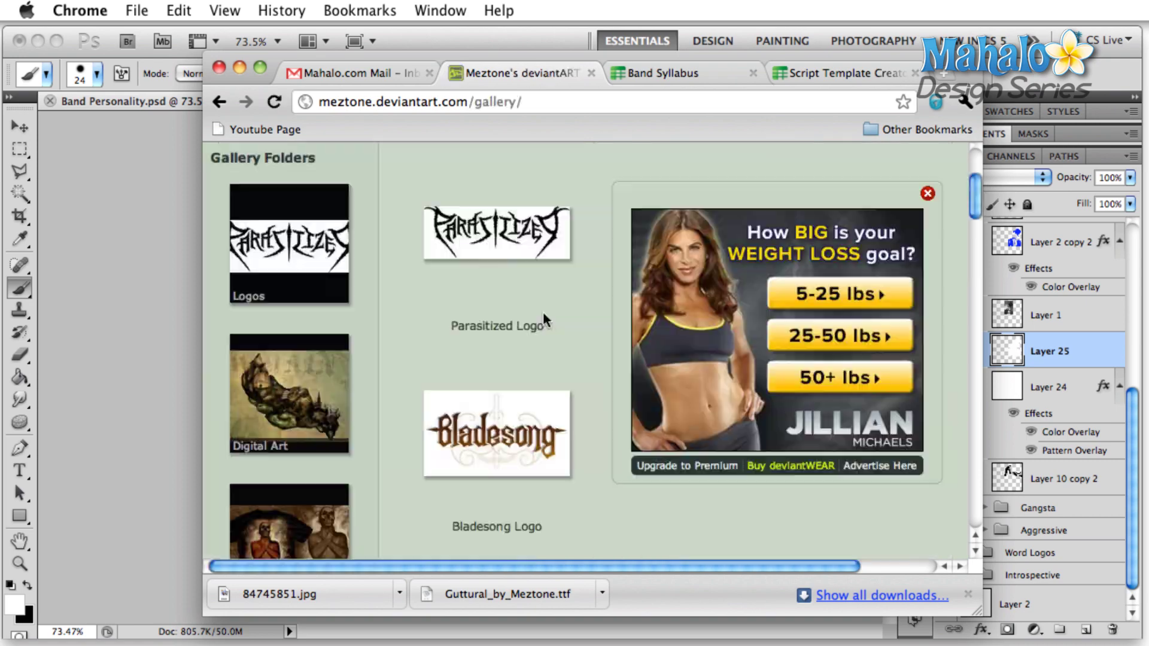
# Step: Look through the gallery's band logo thumbnails, then move the browser aside and hide it
pyautogui.scroll(-5, 543, 316)
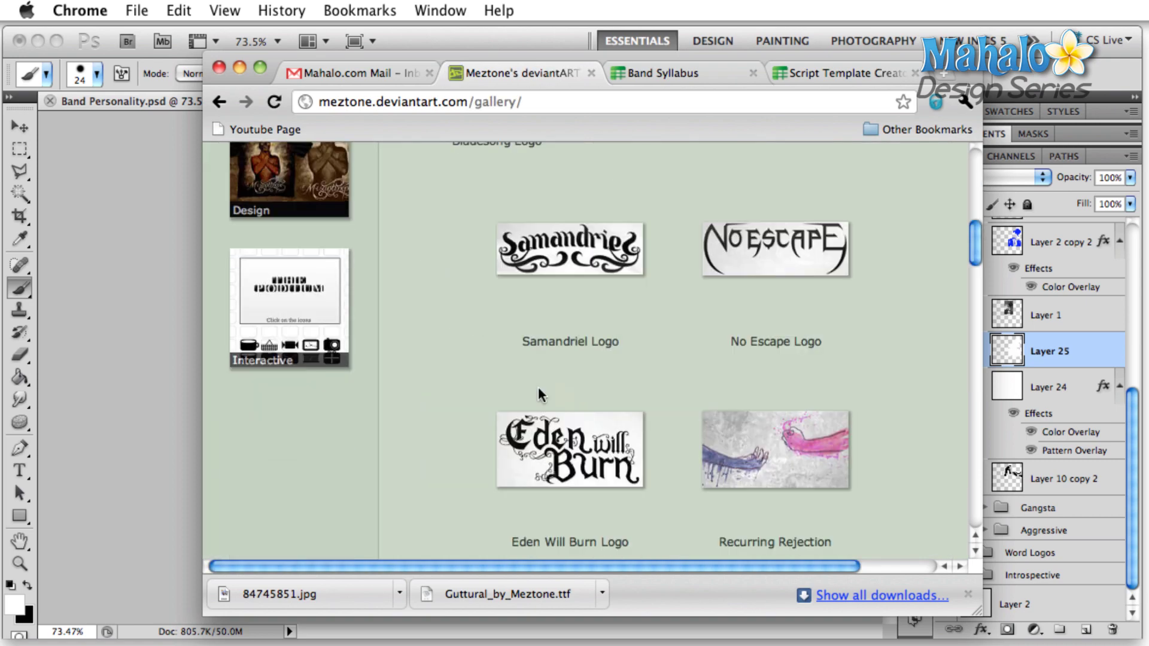
pyautogui.scroll(6, 538, 394)
pyautogui.scroll(-5, 537, 395)
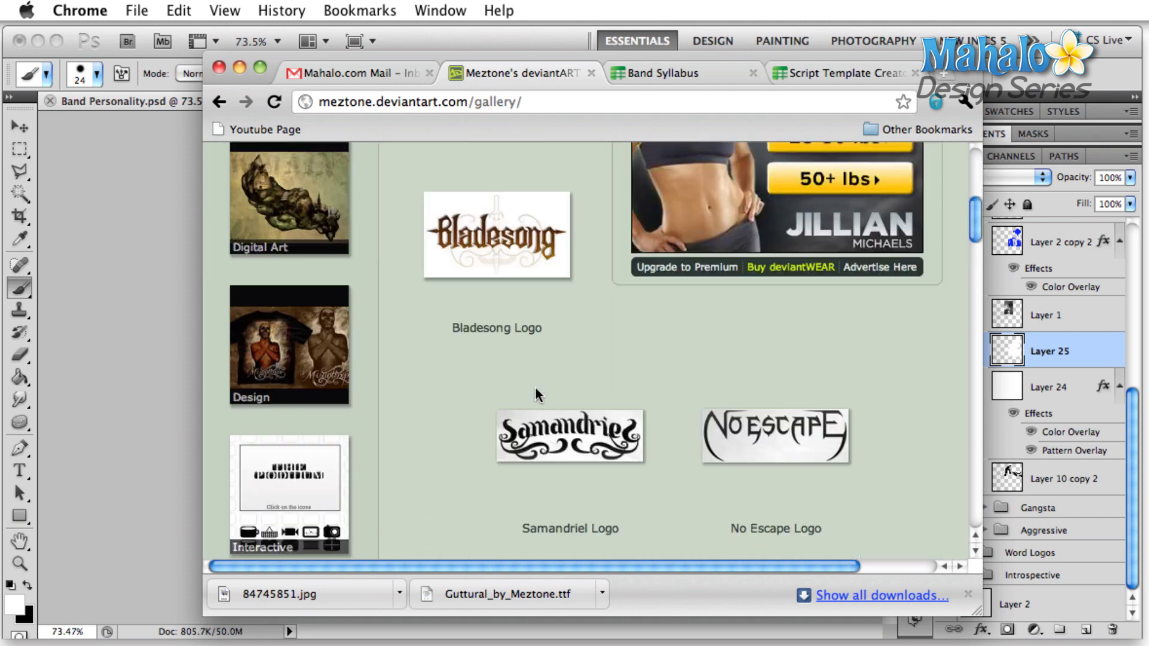
pyautogui.scroll(-1, 535, 394)
pyautogui.scroll(-5, 535, 417)
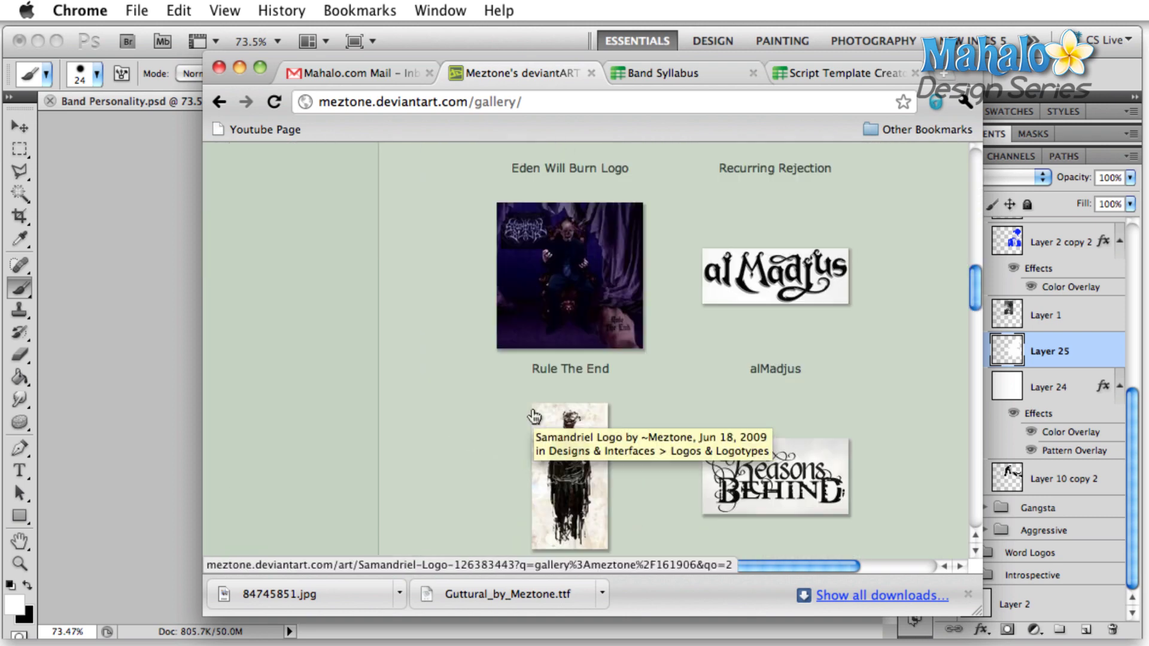
pyautogui.scroll(-2, 535, 417)
pyautogui.scroll(-3, 534, 417)
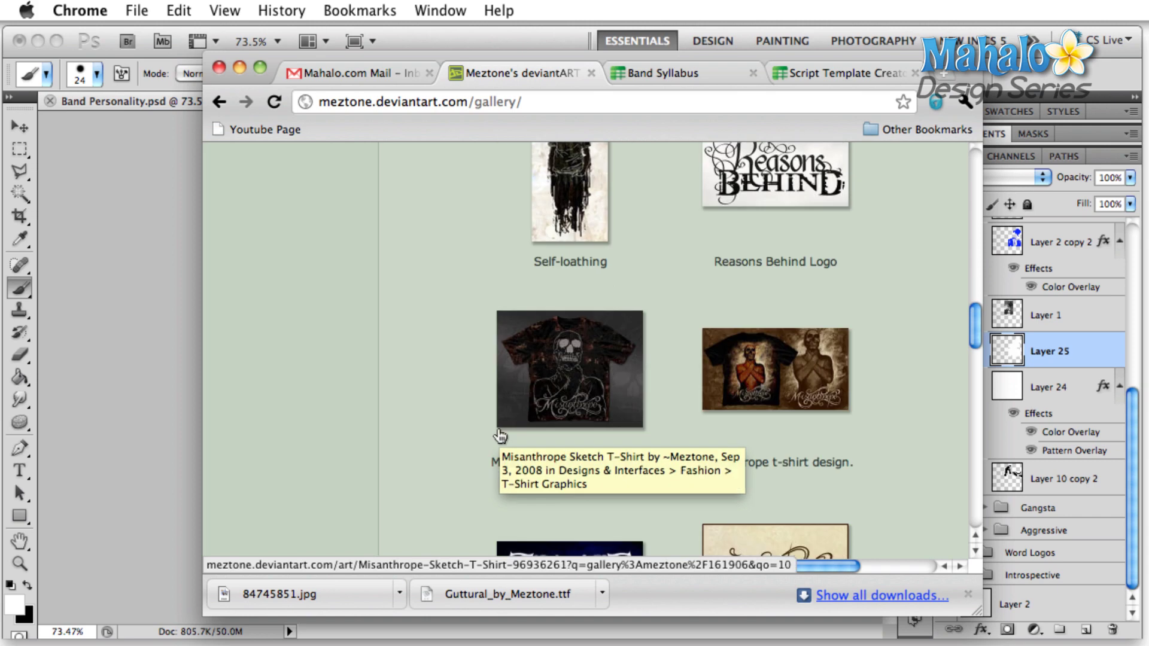
pyautogui.scroll(-3, 499, 435)
pyautogui.scroll(1, 488, 413)
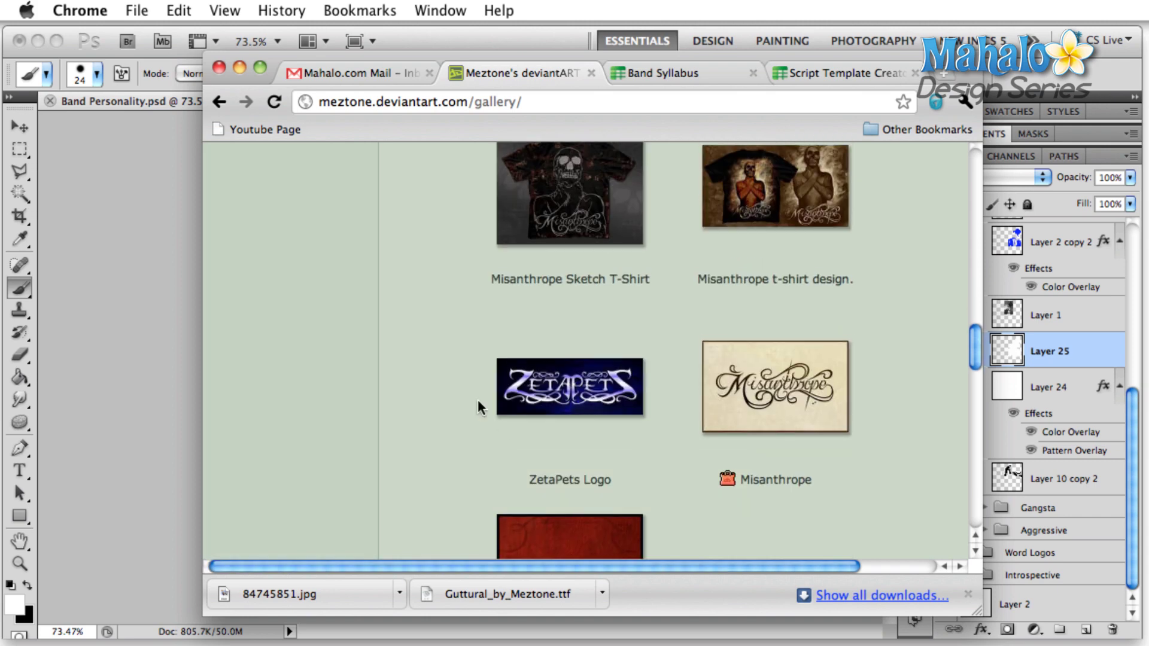
pyautogui.moveTo(279, 55); pyautogui.dragTo(576, 60)
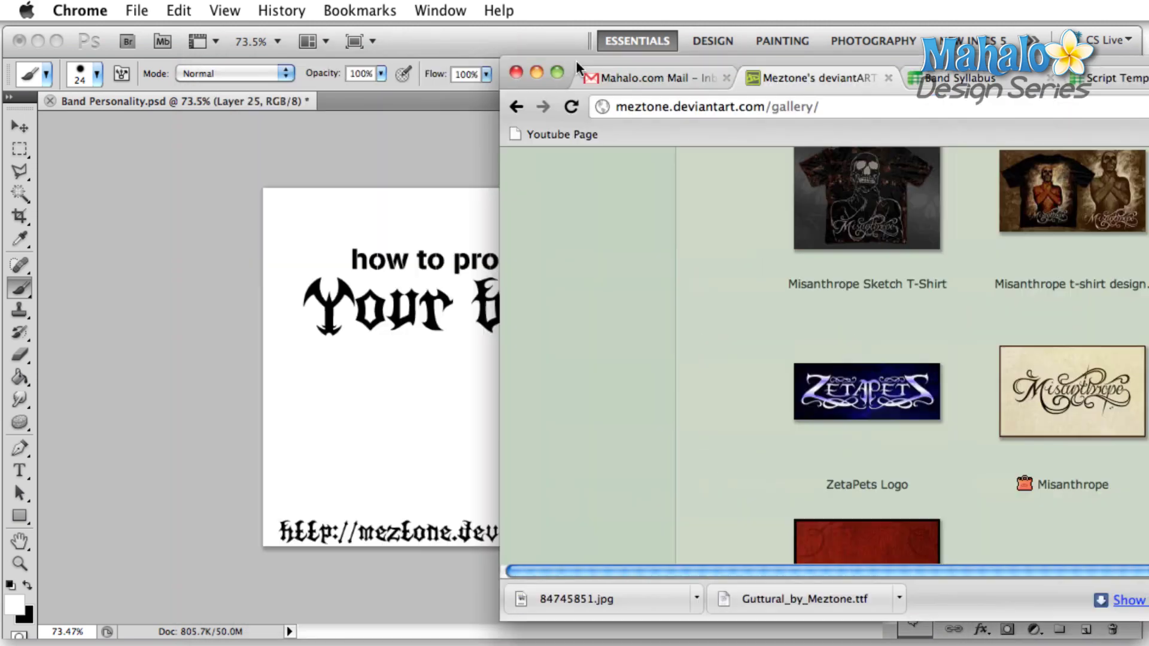
pyautogui.press('super+m')
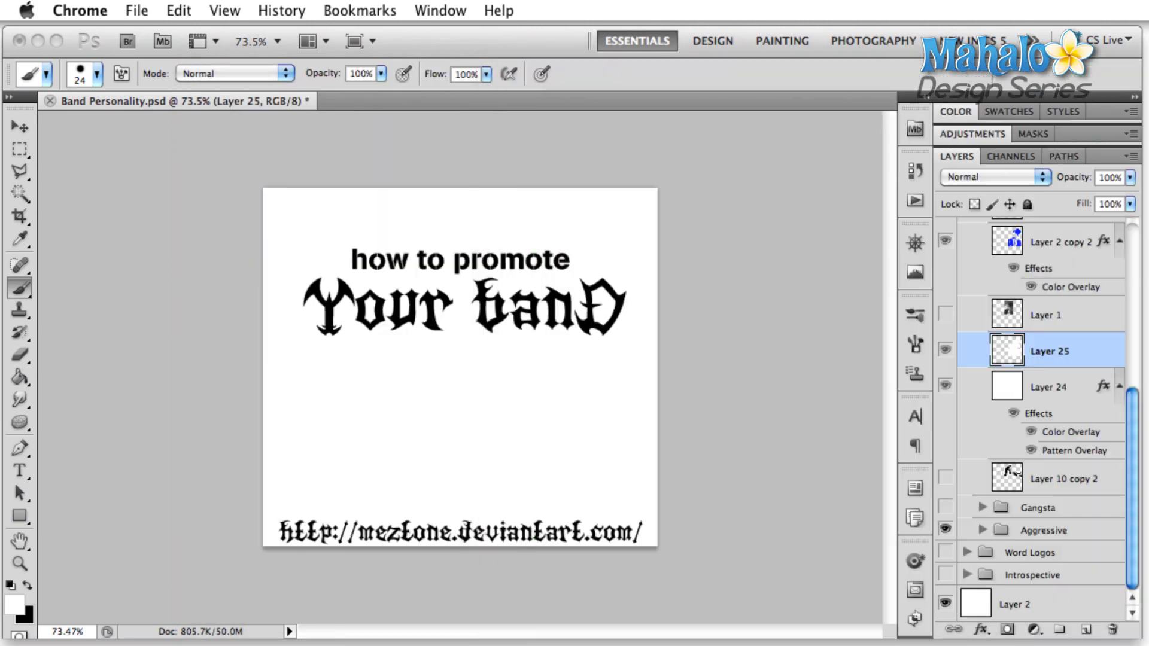
# Step: With the Move tool, select the 'how to promote' text layer and drag it below 'Your banD'
pyautogui.click(457, 273)
pyautogui.press('v')
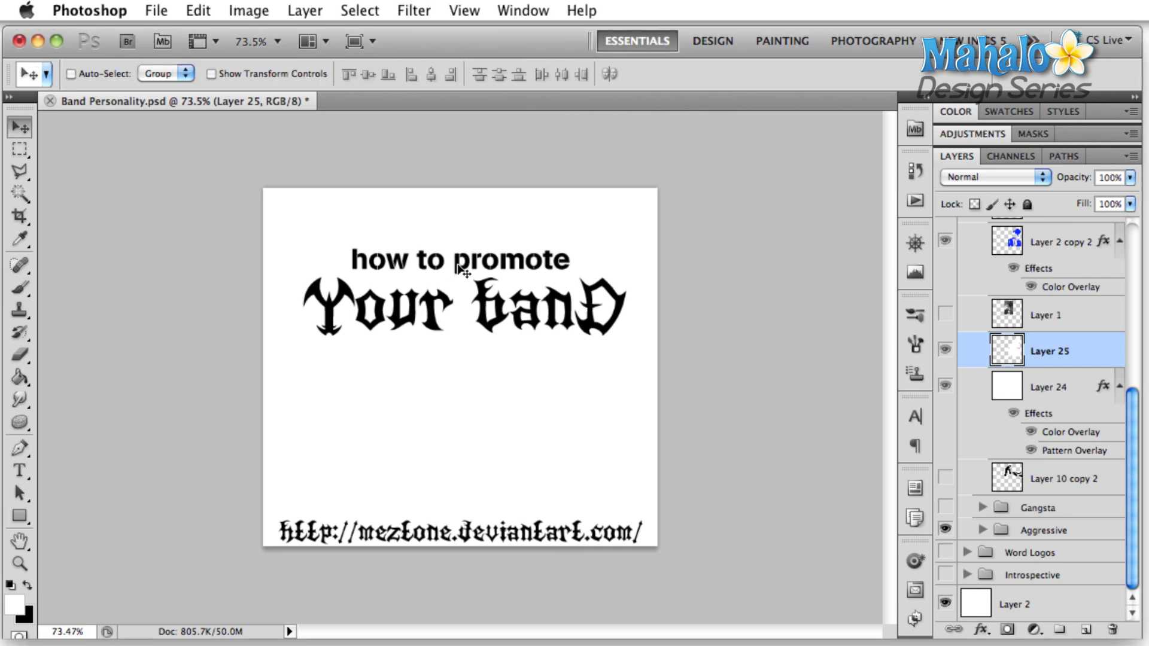
pyautogui.rightClick(459, 270)
pyautogui.click(477, 286)
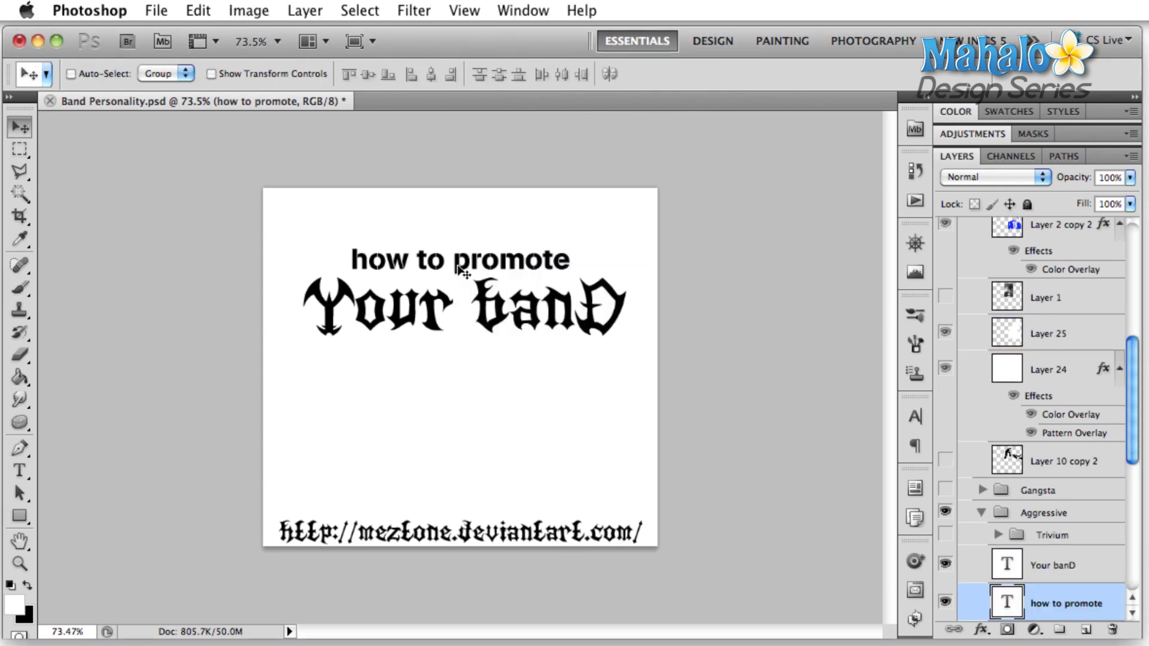
pyautogui.moveTo(458, 266); pyautogui.dragTo(497, 259)
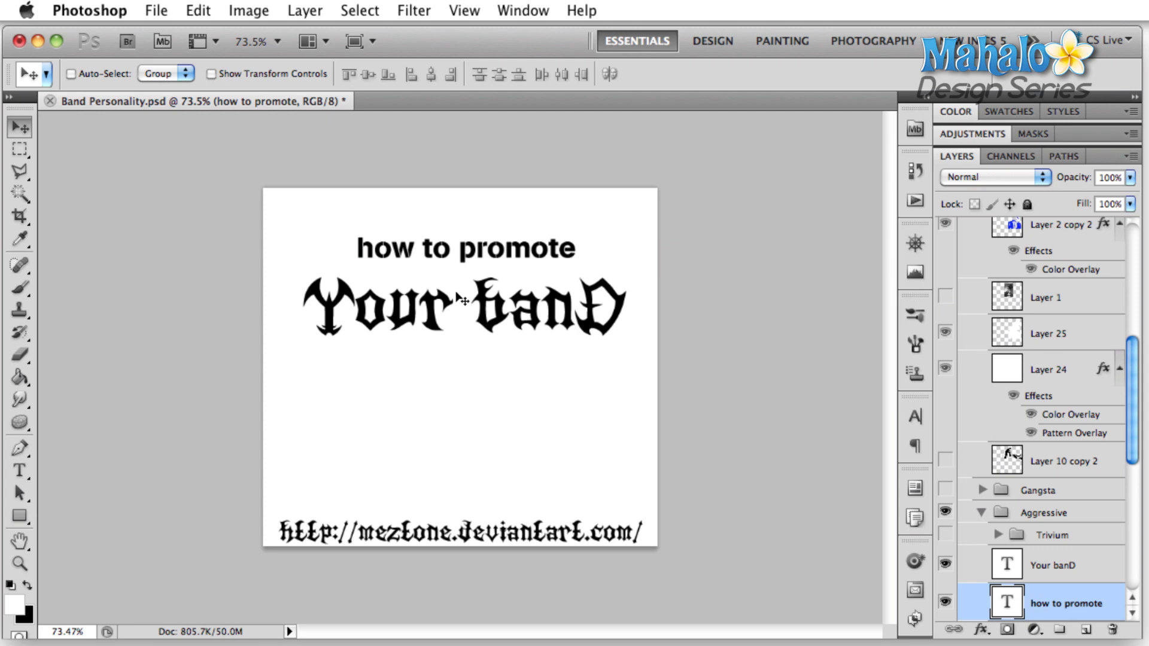
# Step: Fine-tune 'how to promote' with arrow-key nudges until it sits just beneath 'Your banD'
pyautogui.hotkey('shift', 'Down')
pyautogui.hotkey('shift', 'Down')
pyautogui.hotkey('shift', 'Down')
pyautogui.press('Left')
pyautogui.press('Left')
pyautogui.press('Left')
pyautogui.press('Left')
pyautogui.hotkey('shift', 'Down')
pyautogui.hotkey('shift', 'Down')
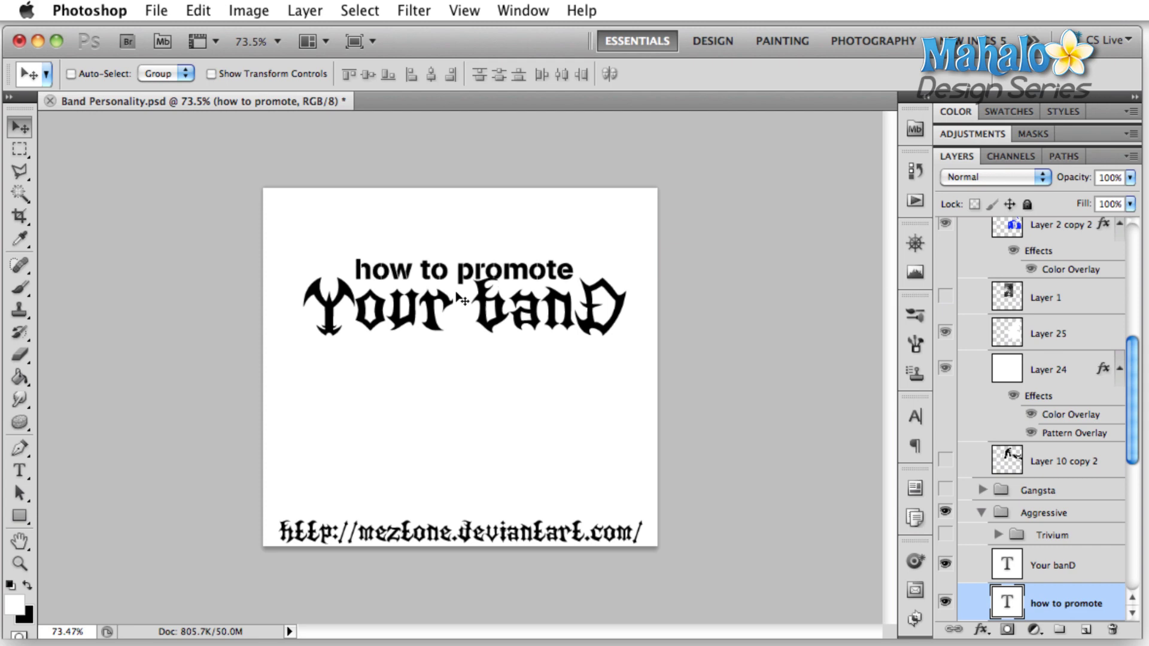
pyautogui.hotkey('shift', 'Down')
pyautogui.hotkey('shift', 'Down')
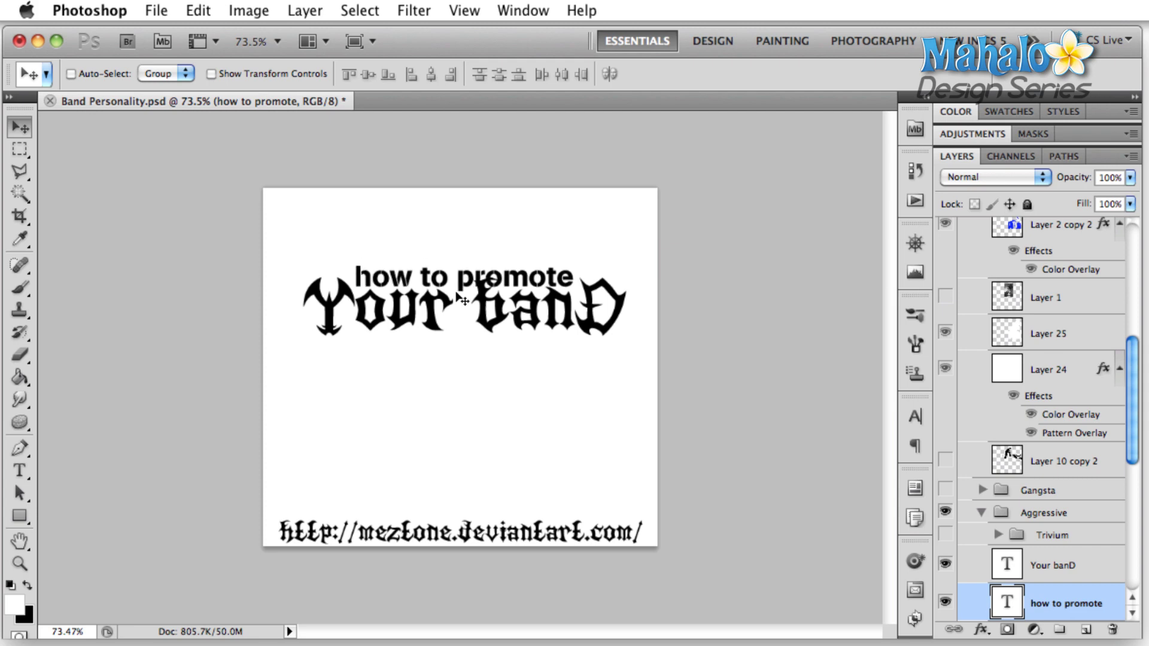
pyautogui.hotkey('shift', 'Up')
pyautogui.hotkey('shift', 'Up')
pyautogui.hotkey('shift', 'Down')
pyautogui.hotkey('shift', 'Down')
pyautogui.hotkey('shift', 'Down')
pyautogui.hotkey('shift', 'Down')
pyautogui.hotkey('shift', 'Down')
pyautogui.hotkey('shift', 'Down')
pyautogui.hotkey('shift', 'Down')
pyautogui.hotkey('shift', 'Down')
pyautogui.hotkey('shift', 'Down')
pyautogui.hotkey('shift', 'Down')
pyautogui.hotkey('shift', 'Down')
pyautogui.hotkey('shift', 'Down')
pyautogui.hotkey('shift', 'Down')
pyautogui.hotkey('shift', 'Down')
pyautogui.hotkey('shift', 'Down')
pyautogui.hotkey('shift', 'Down')
pyautogui.hotkey('shift', 'Down')
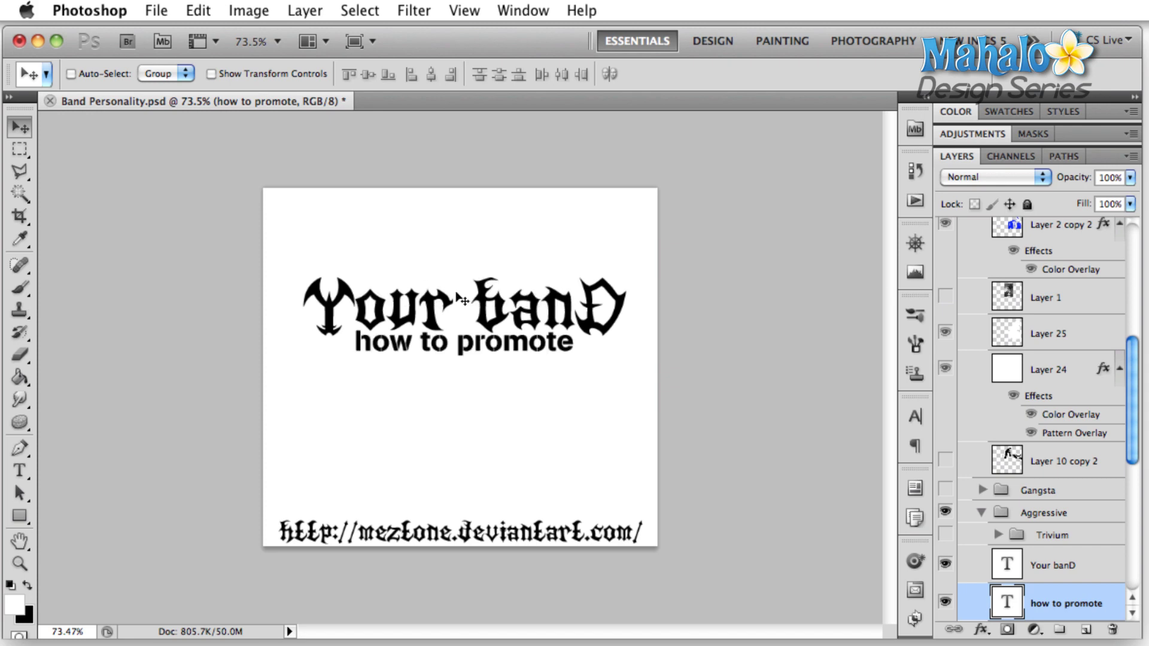
pyautogui.hotkey('shift', 'Down')
pyautogui.hotkey('shift', 'Down')
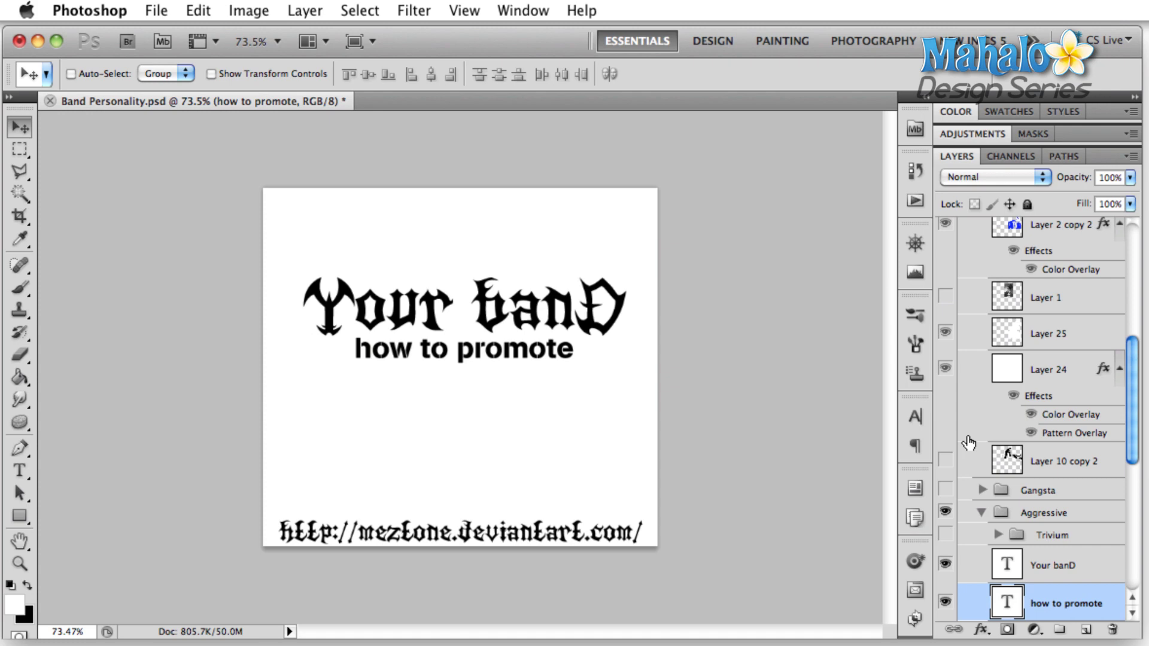
# Step: Scroll to the top of the Layers panel and make the Humorous group visible
pyautogui.scroll(5, 958, 431)
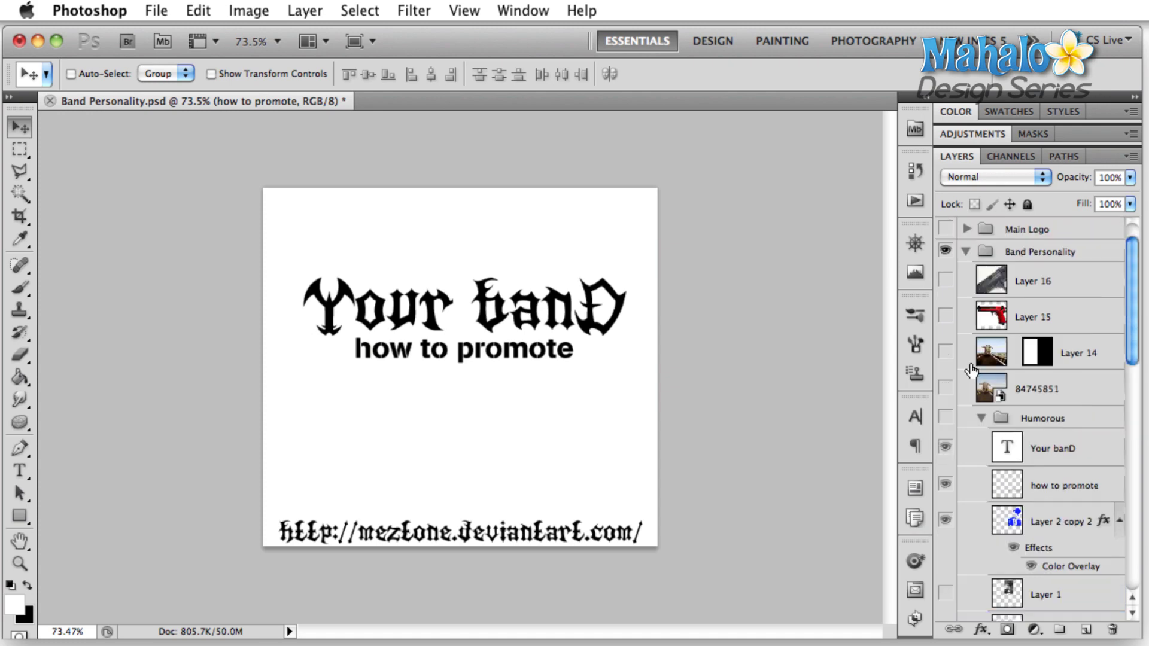
pyautogui.click(946, 418)
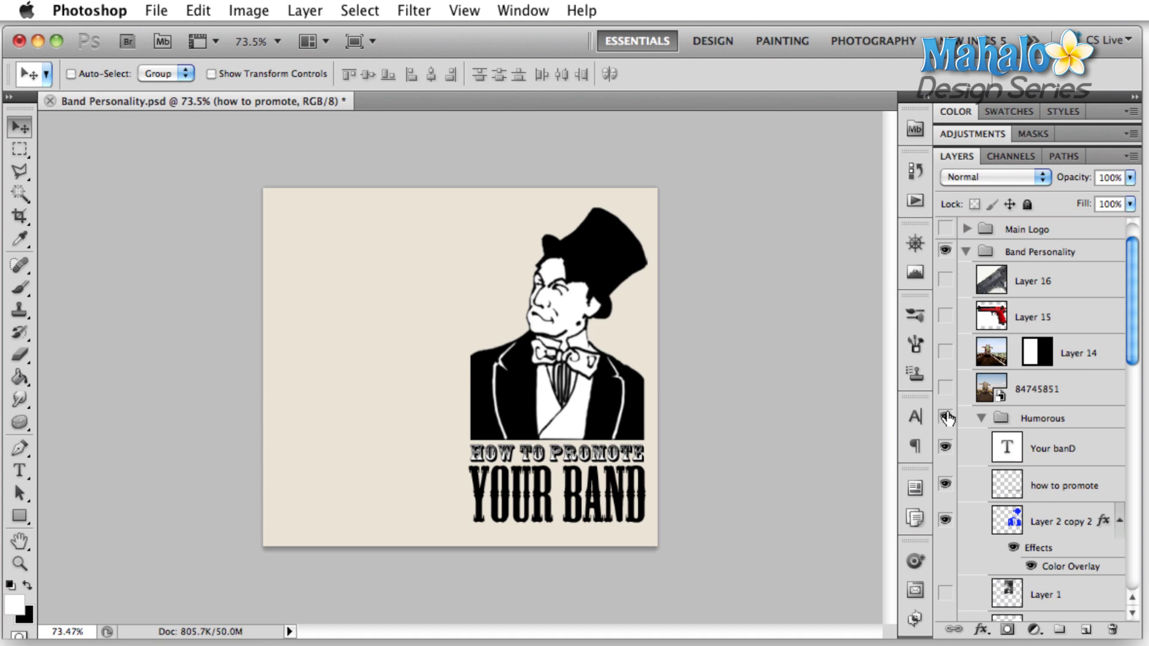